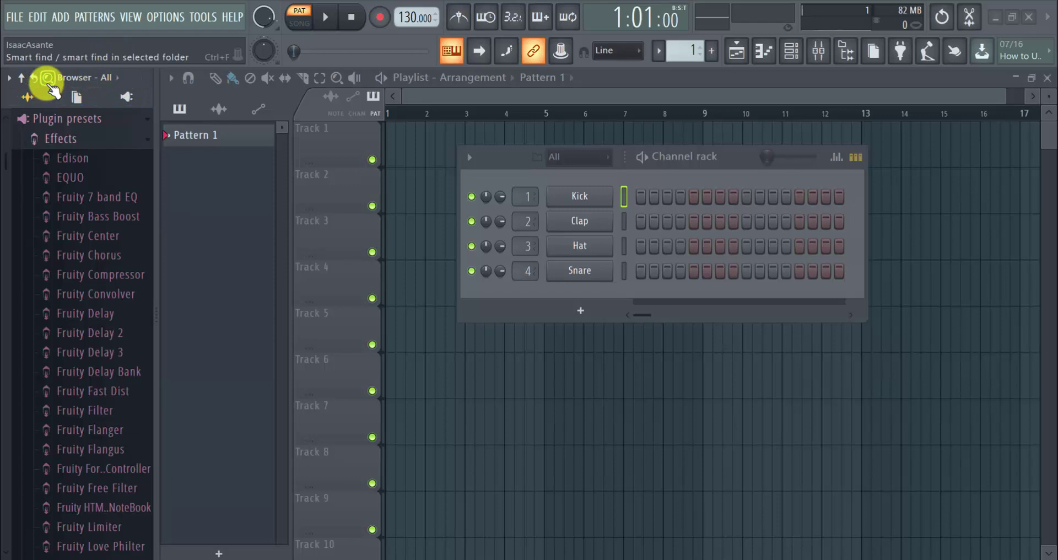
- Search Smart find for 'Backup' and expand the folder to list Emotion and two NewStuff backups
click(48, 79)
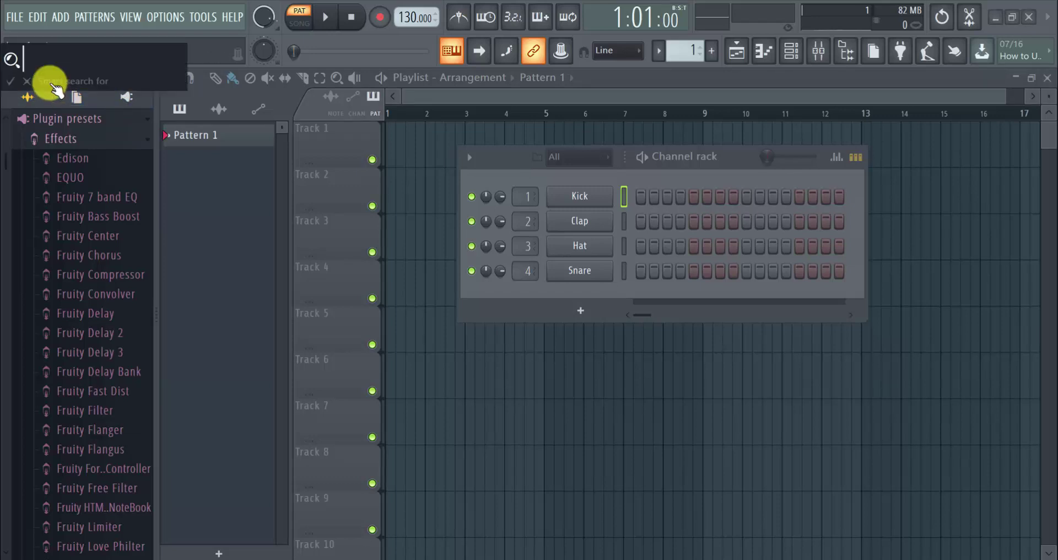
text(BA)
key(BackSpace)
key(BackSpace)
text(Backup)
key(Return)
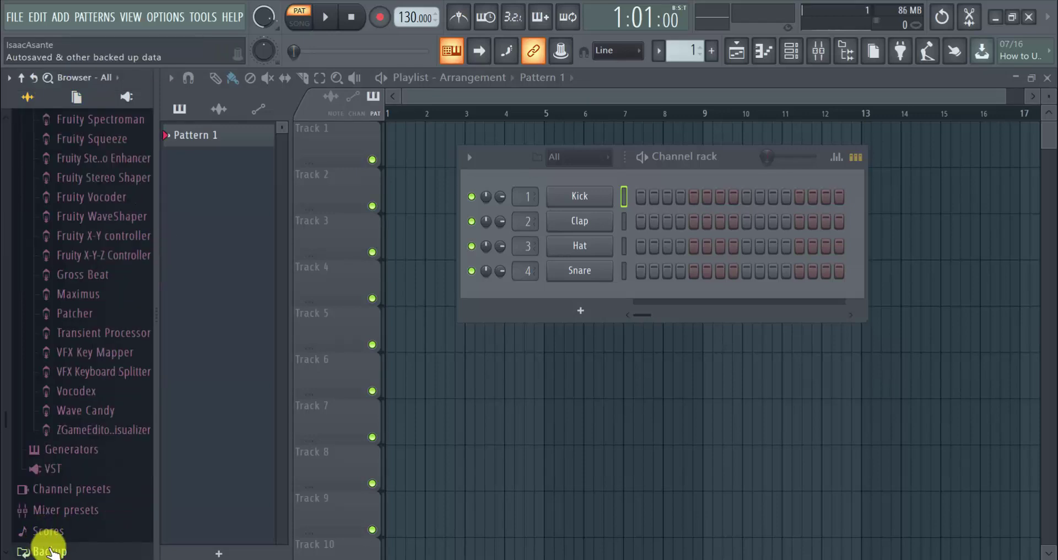
click(52, 551)
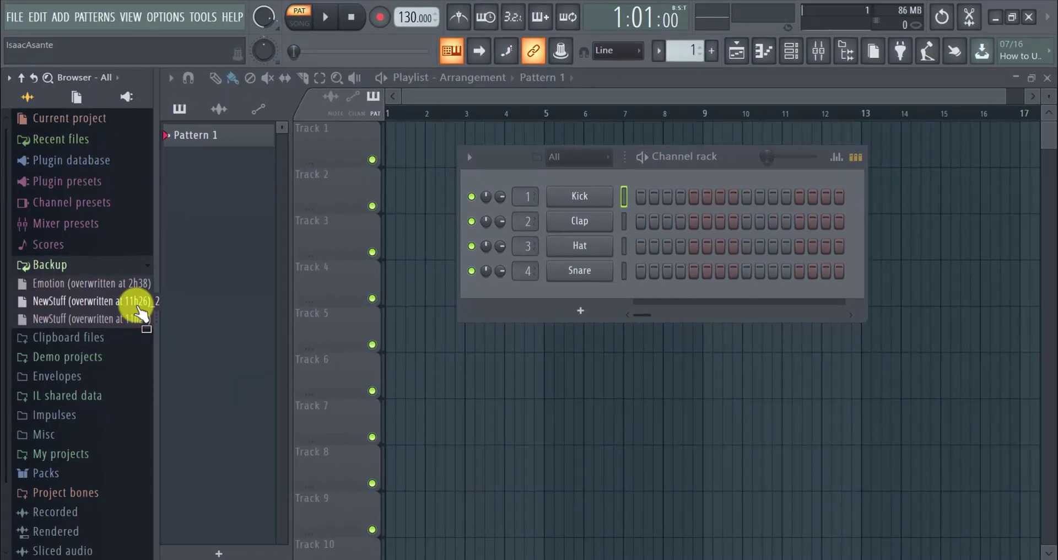
- Bring up the Windows shell menu for the Emotion (overwritten at 2h38) backup file
right_click(108, 285)
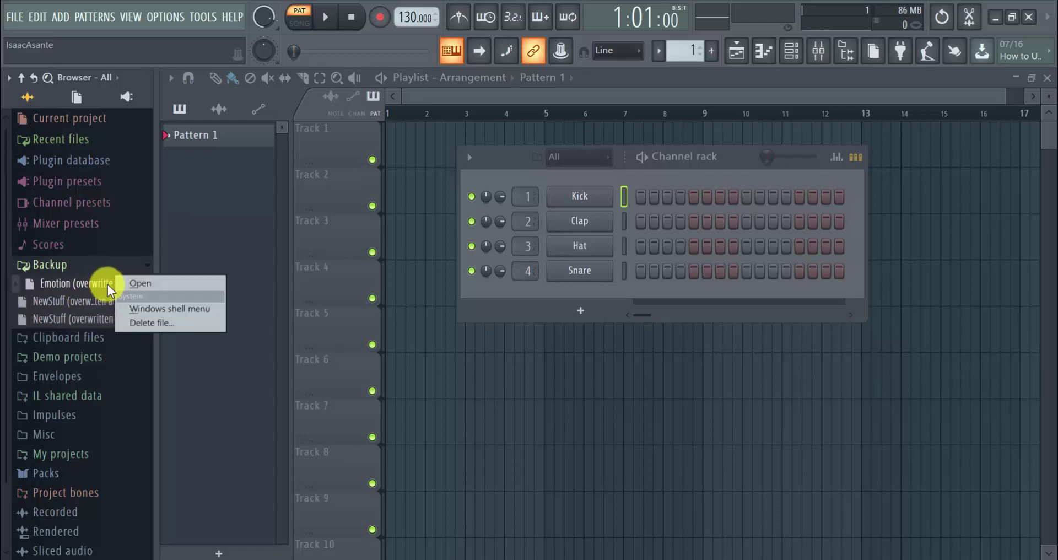
click(74, 283)
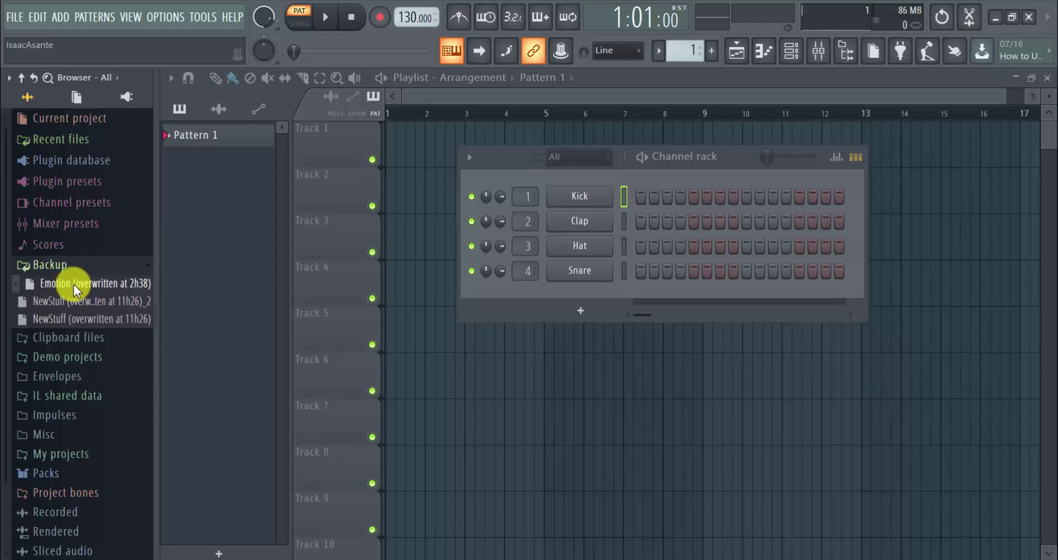
drag(74, 284, 110, 282)
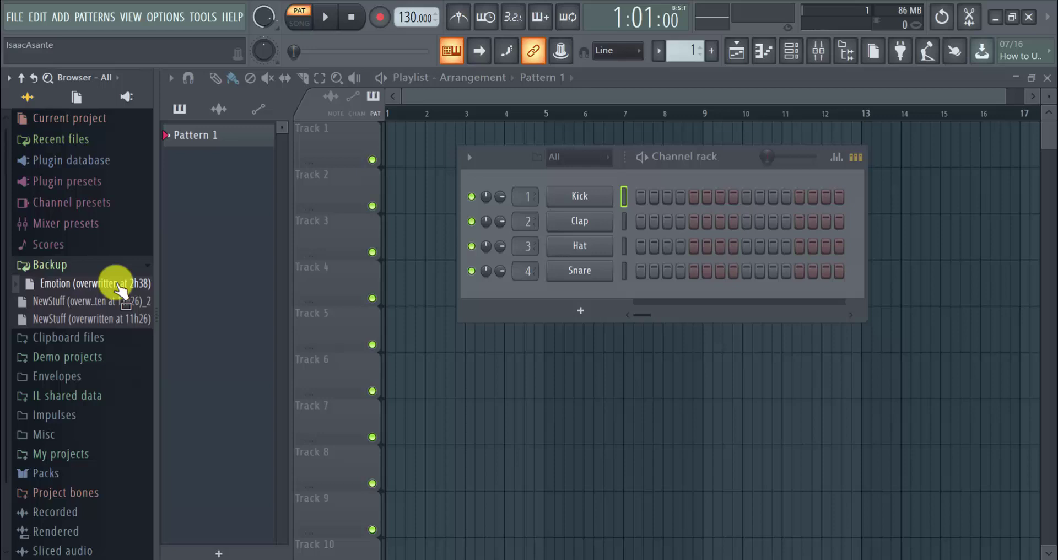
right_click(113, 279)
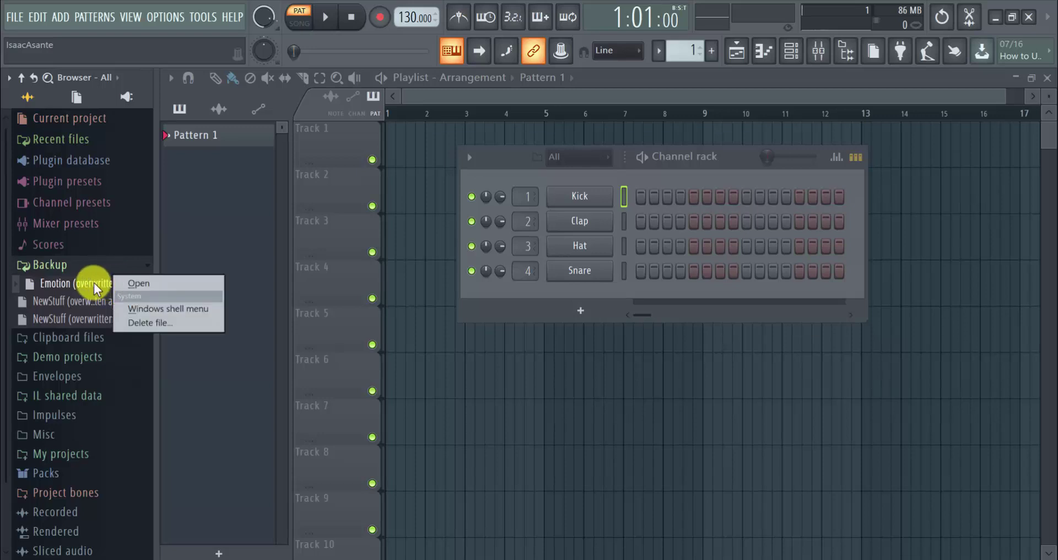
click(95, 284)
right_click(95, 284)
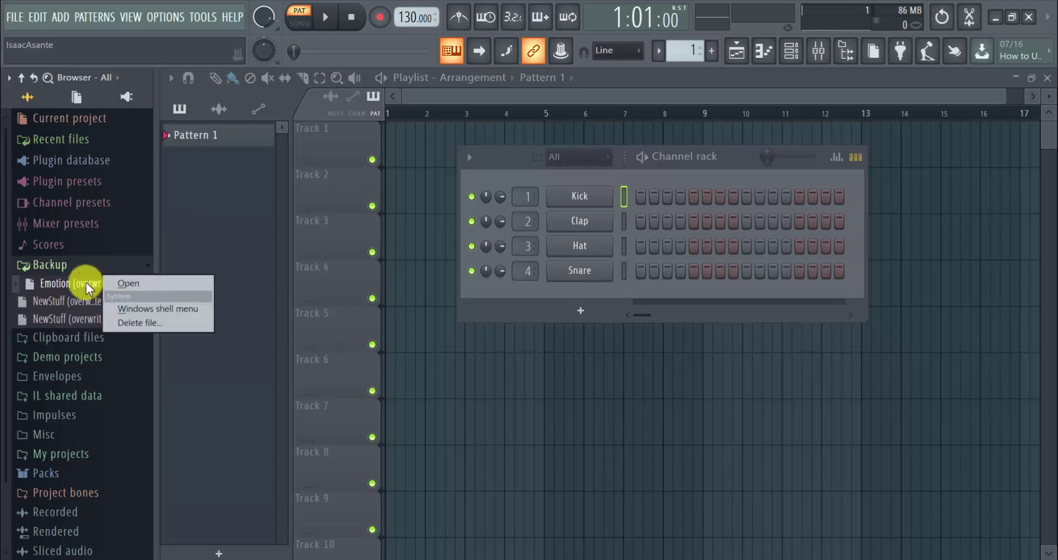
click(85, 282)
right_click(116, 283)
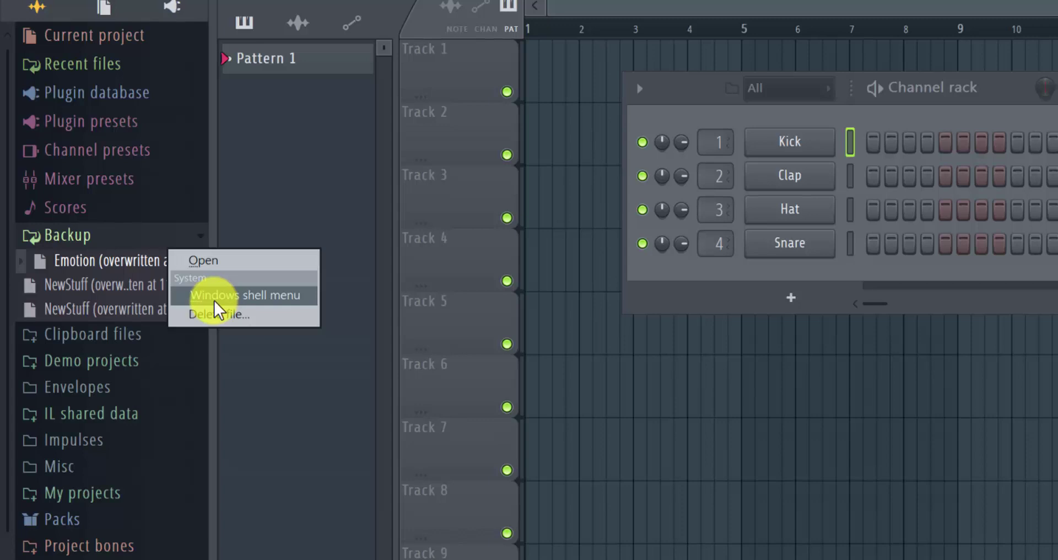
click(126, 263)
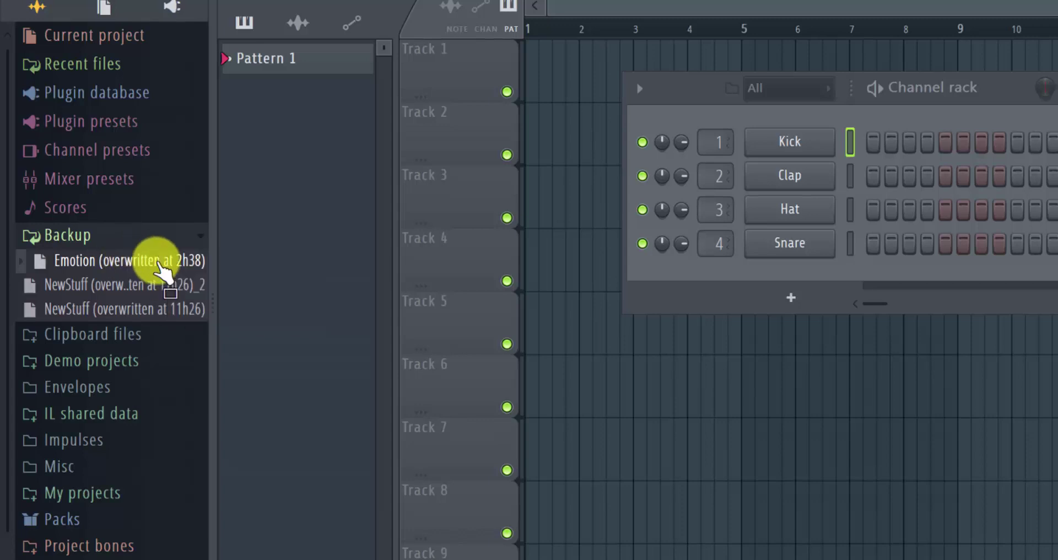
drag(148, 255, 177, 271)
right_click(179, 273)
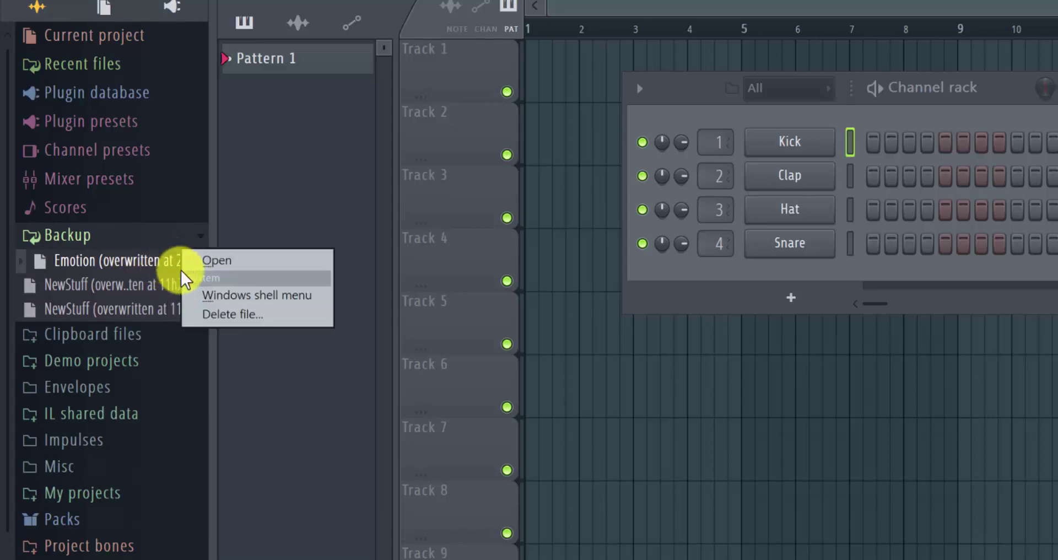
click(220, 296)
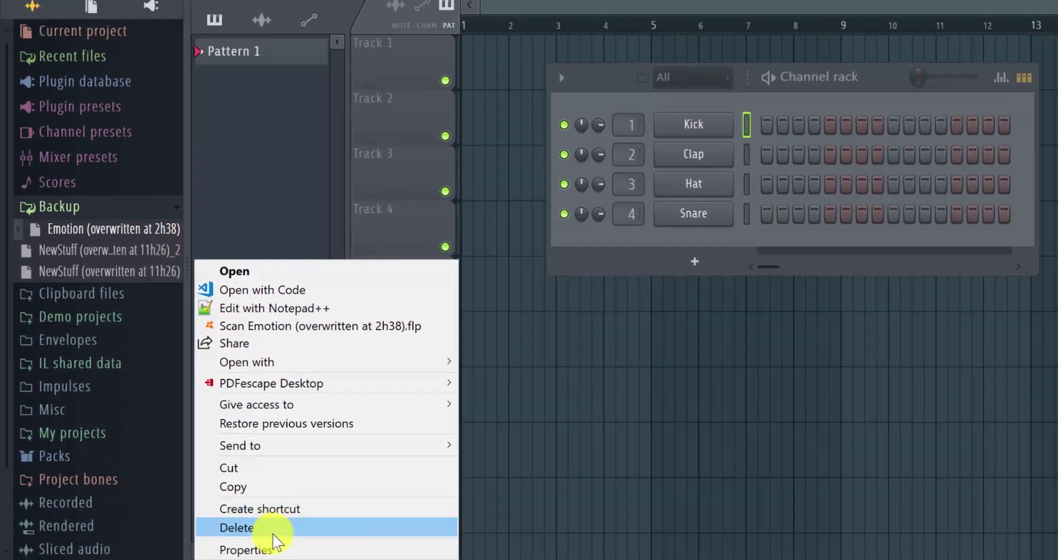
- Open the Emotion backup's Properties window, move it aside, and view its Details list
click(278, 549)
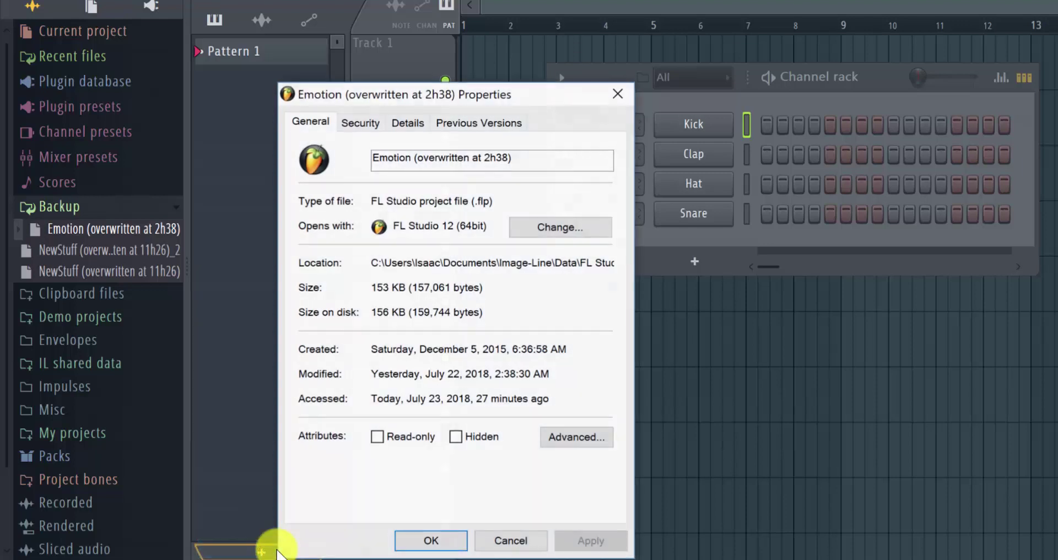
drag(448, 102, 281, 68)
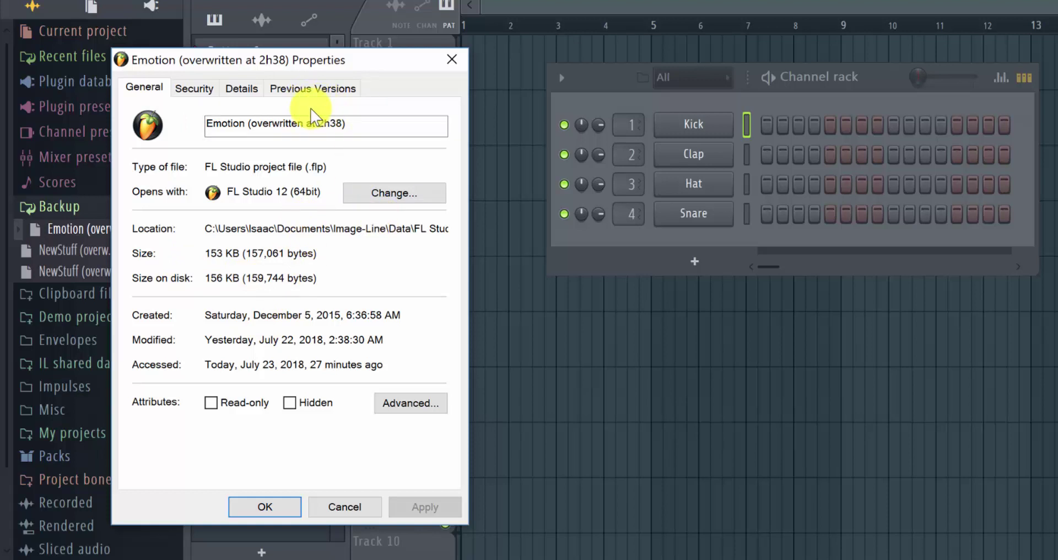
click(241, 88)
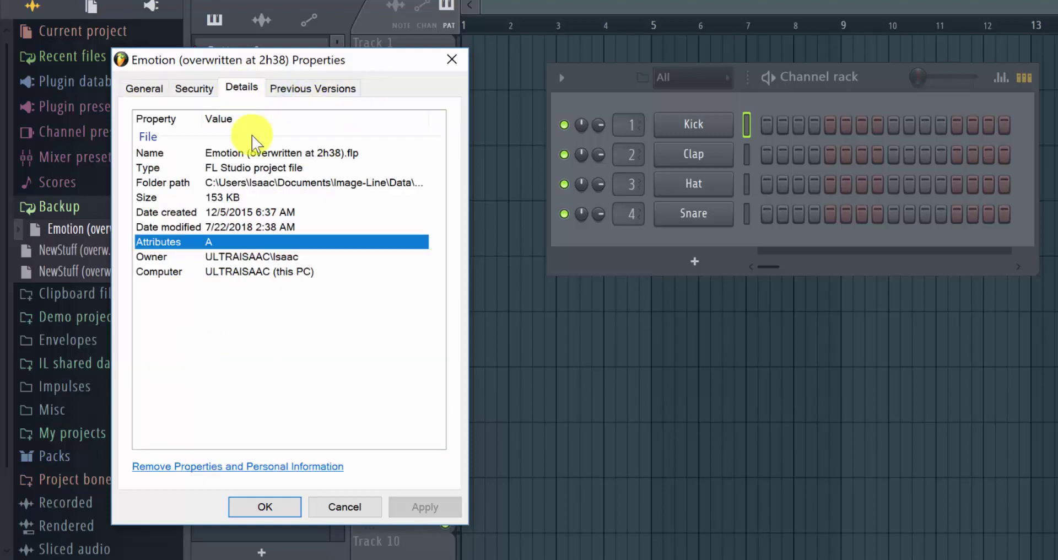
click(338, 182)
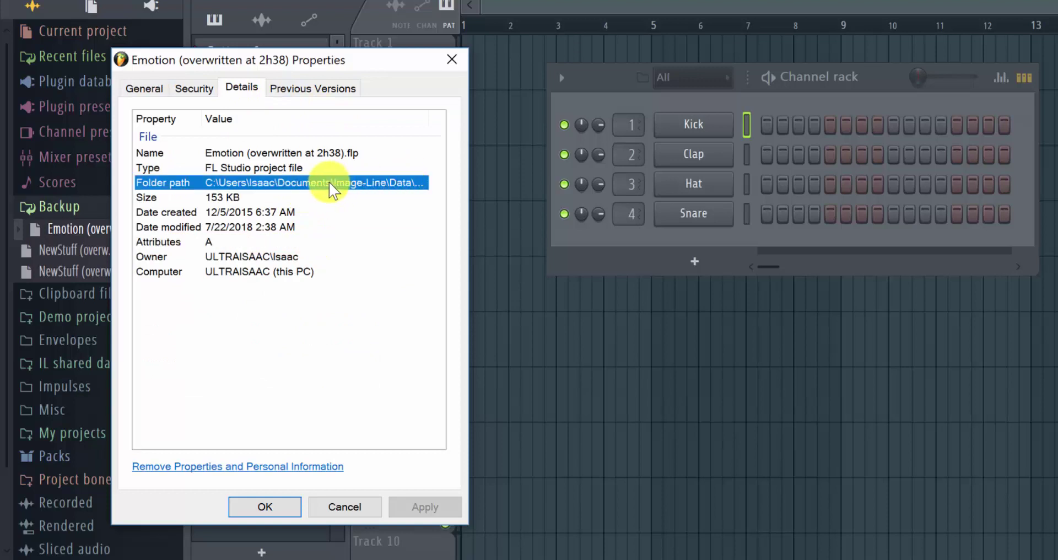
- Read the file's full path on the Security tab, ending in Image-Line\Data\FL Studio\Projects\Backup
click(196, 90)
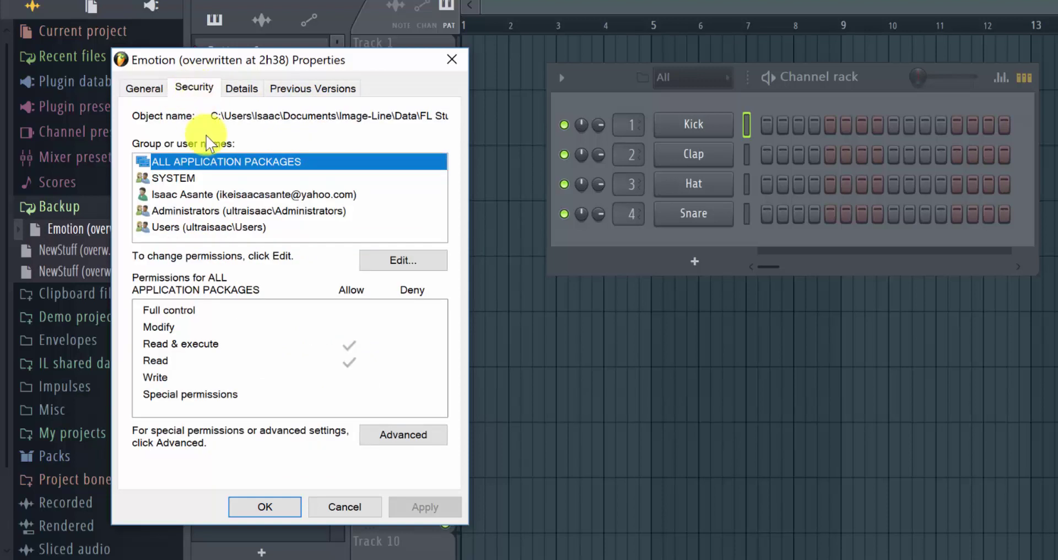
click(217, 119)
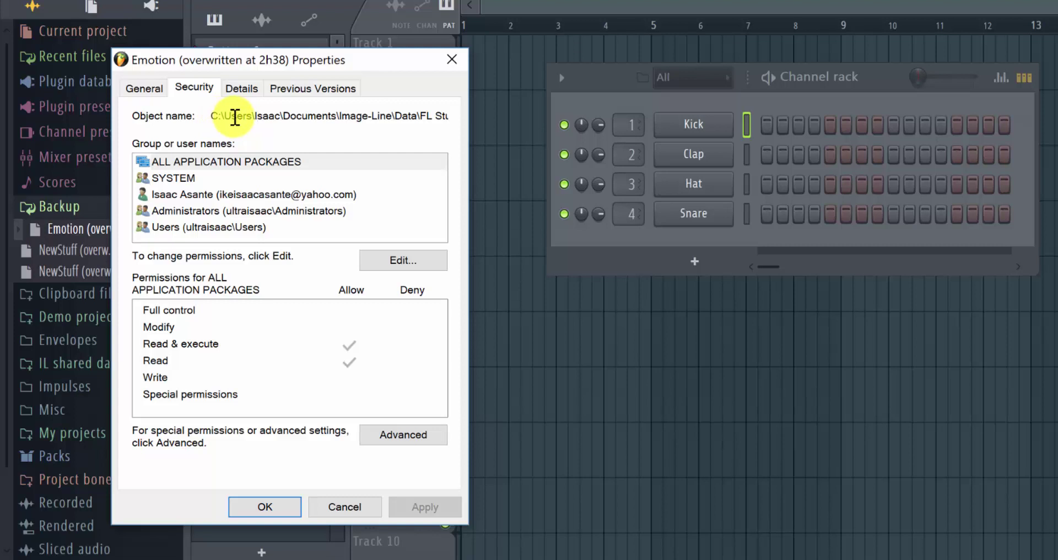
double_click(276, 117)
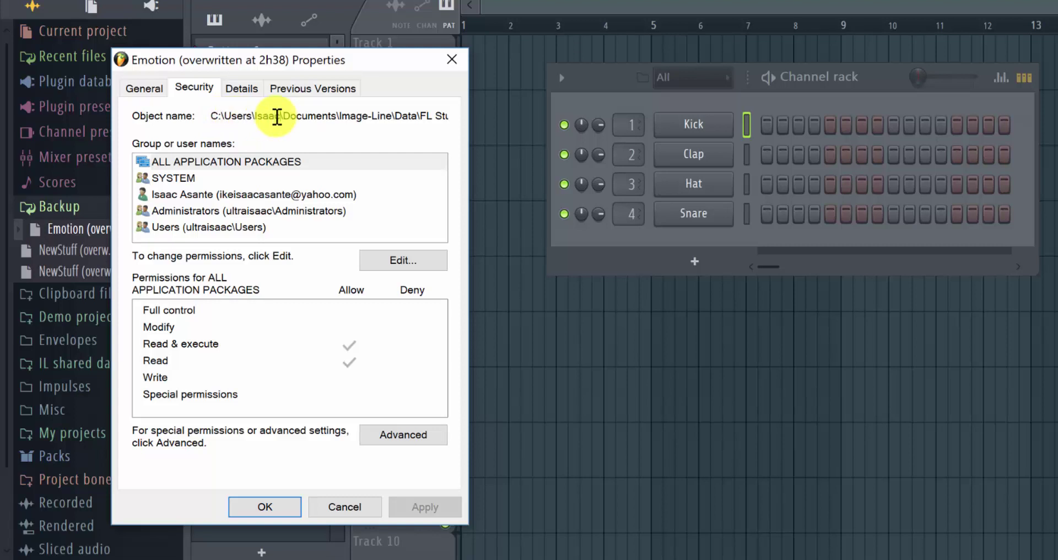
key(Right)
key(Right)
key(Right)
key(Right)
key(Right)
key(Right)
key(Right)
key(Right)
key(Right)
key(Right)
key(Right)
key(Right)
key(Right)
key(Right)
key(Right)
key(Right)
key(Right)
key(Right)
key(Right)
key(Right)
key(Right)
key(Right)
key(Right)
key(Right)
key(Right)
key(Right)
key(Right)
key(Right)
key(Right)
key(Right)
key(Right)
key(Right)
key(Right)
key(Right)
key(Right)
key(Right)
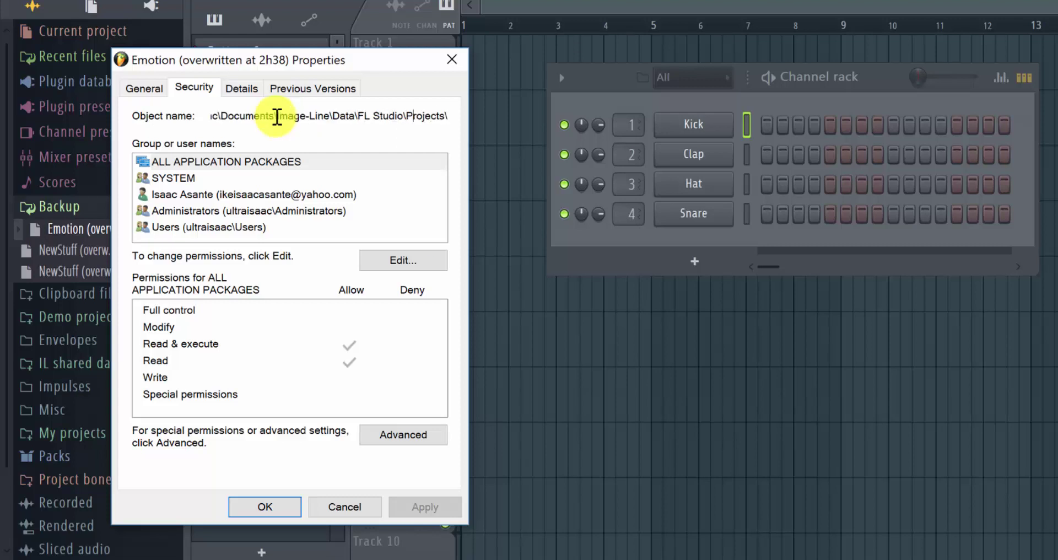
key(Right)
key(Right)
key(Right)
key(Right)
key(Right)
key(Right)
key(Right)
key(Right)
key(Right)
key(Right)
key(Right)
key(Right)
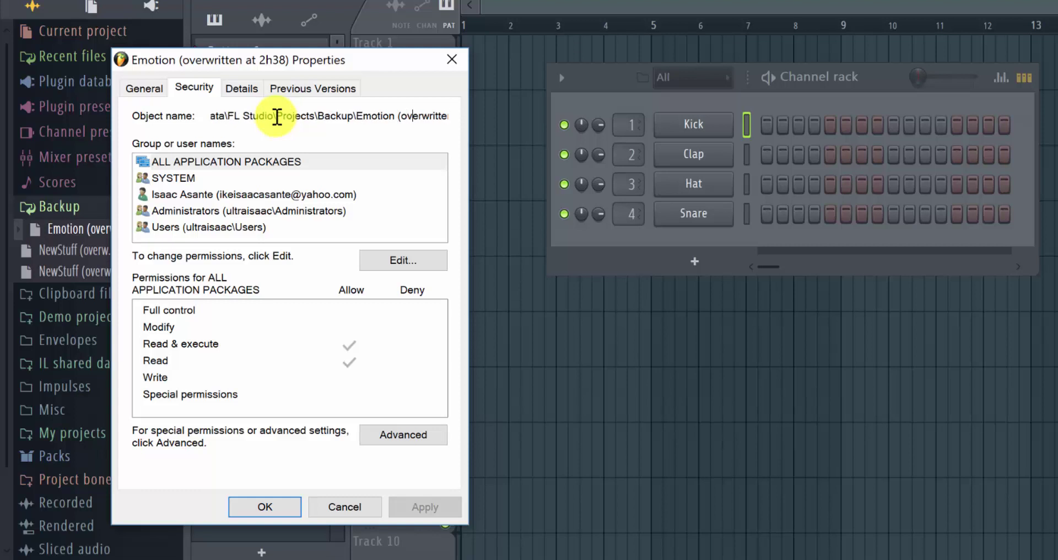
key(Right)
key(Right)
key(Right)
key(Right)
key(Right)
key(Right)
key(Right)
key(Right)
key(Right)
key(Right)
key(Right)
key(Right)
key(Right)
key(Right)
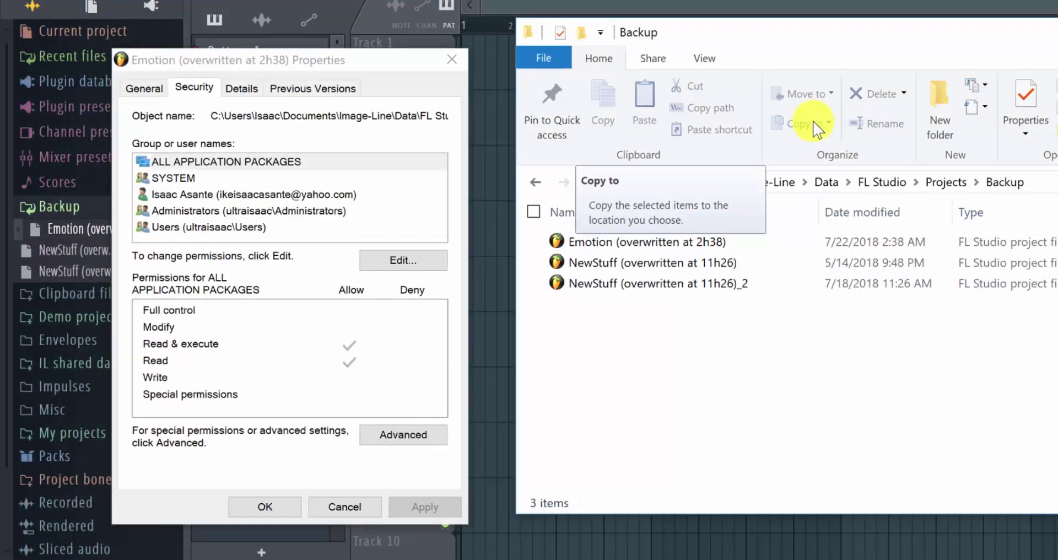
- Move the Properties window down beside FL Studio's browser and select Emotion in Explorer's Backup folder
click(211, 115)
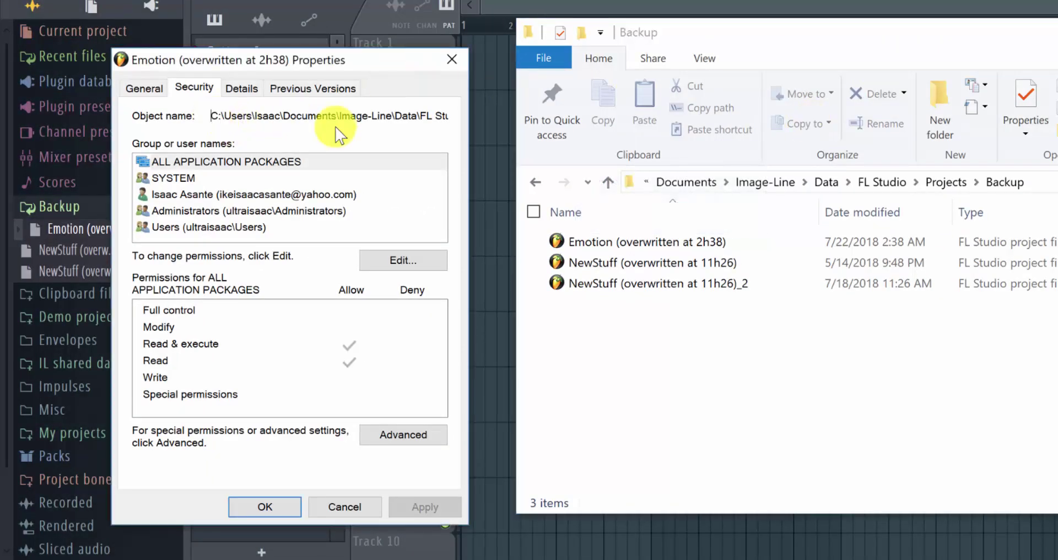
click(252, 115)
click(735, 364)
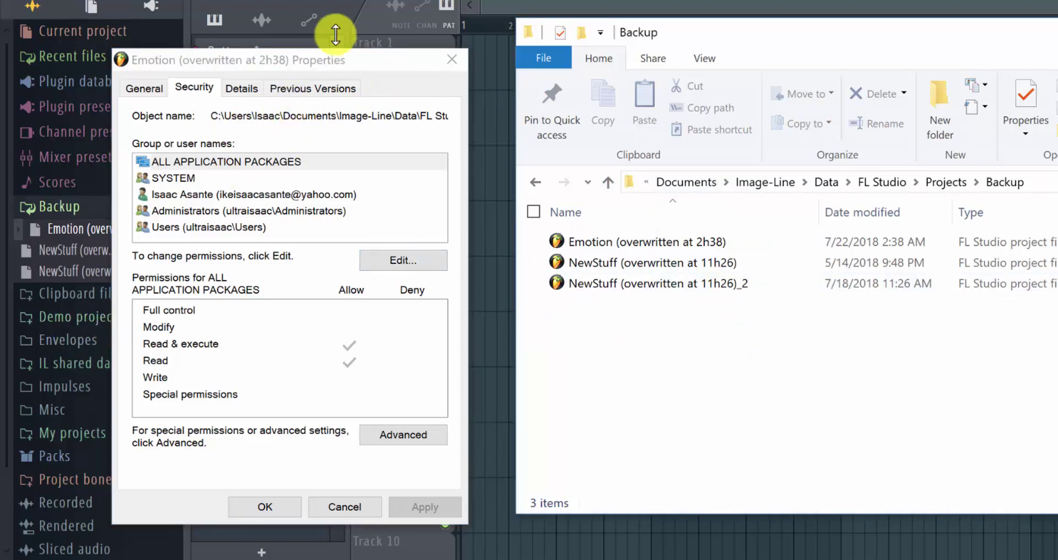
drag(332, 62, 360, 374)
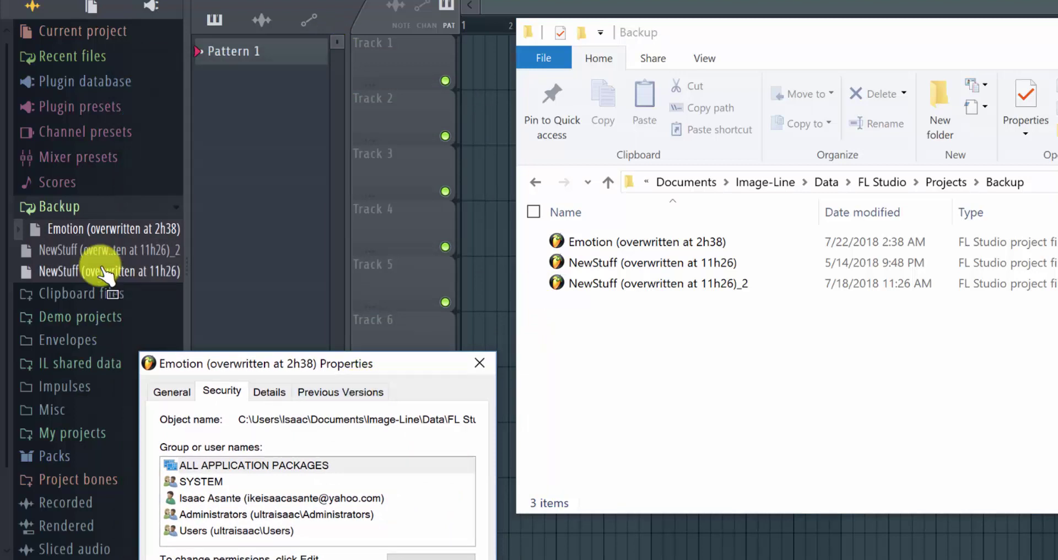
drag(75, 226, 110, 259)
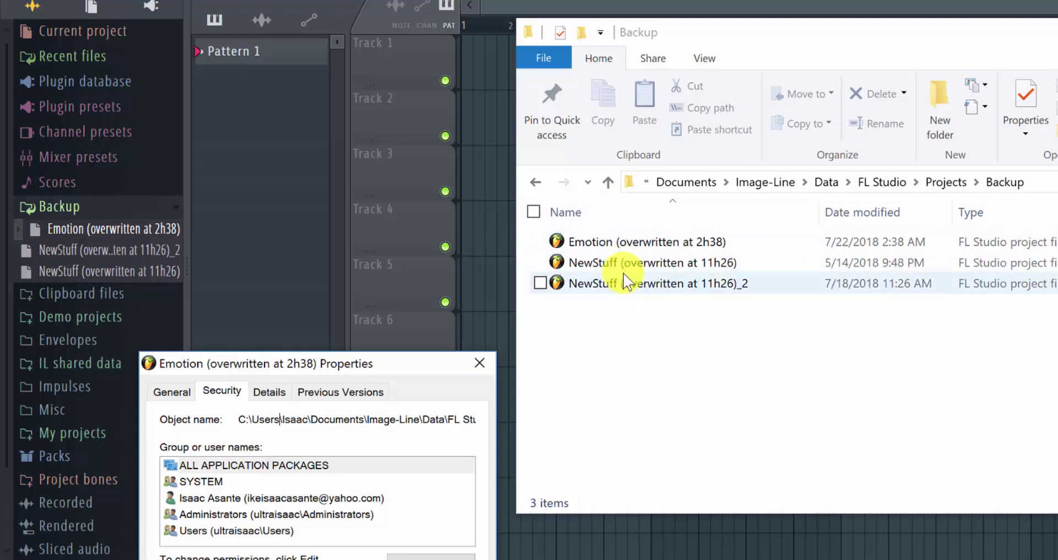
click(680, 363)
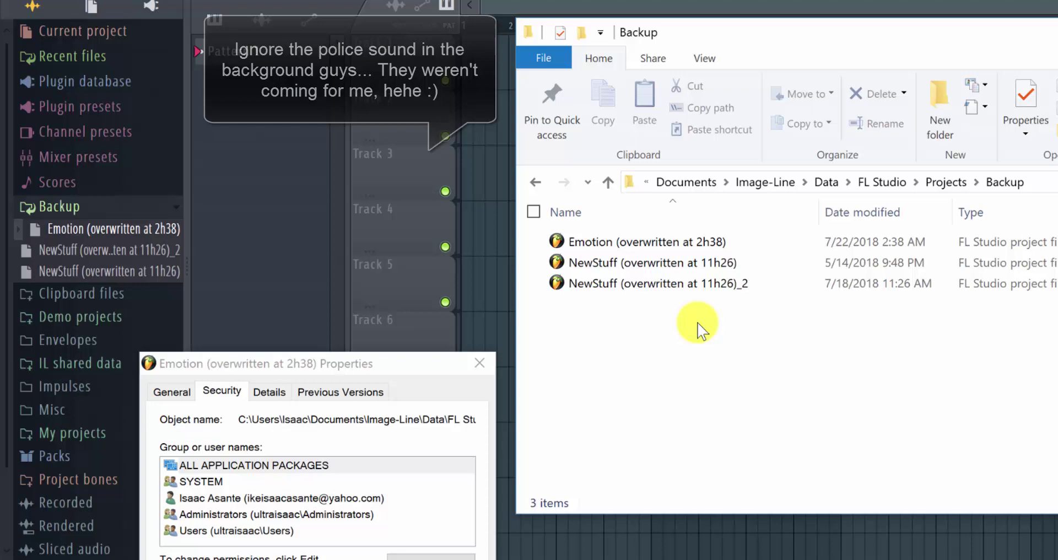
click(616, 245)
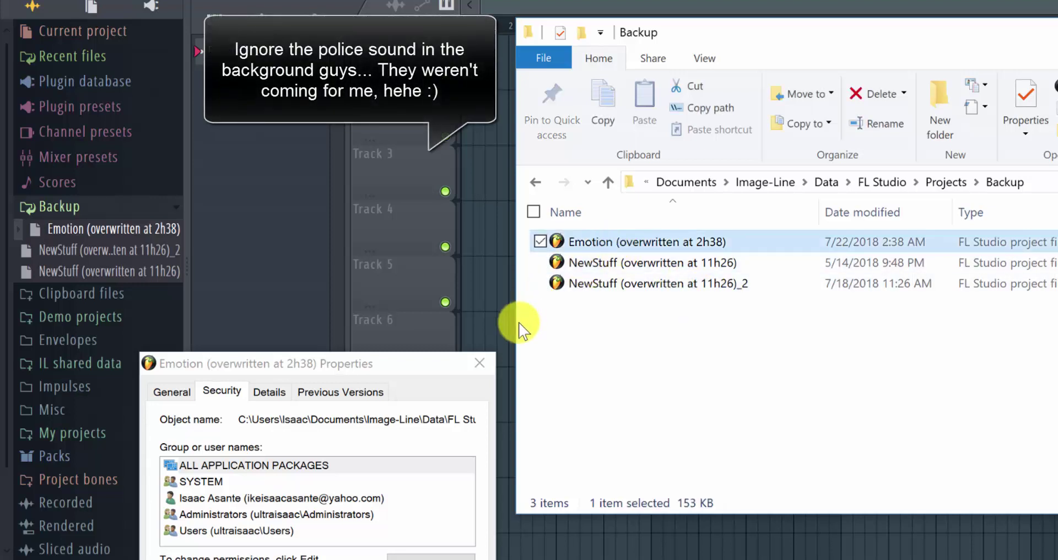
- Close Properties and paste duplicates of the Emotion backup into the Backup folder
click(479, 363)
click(685, 314)
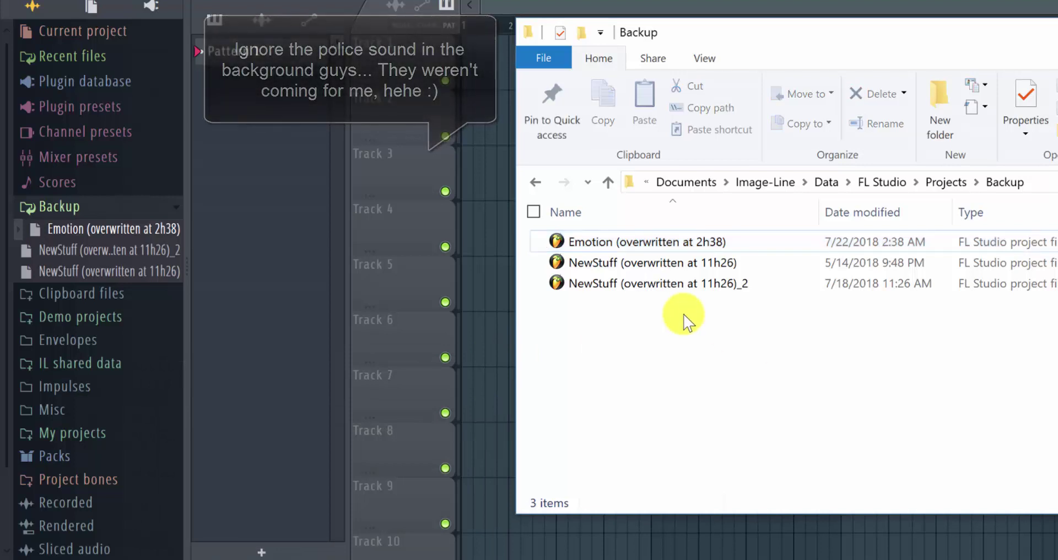
click(645, 249)
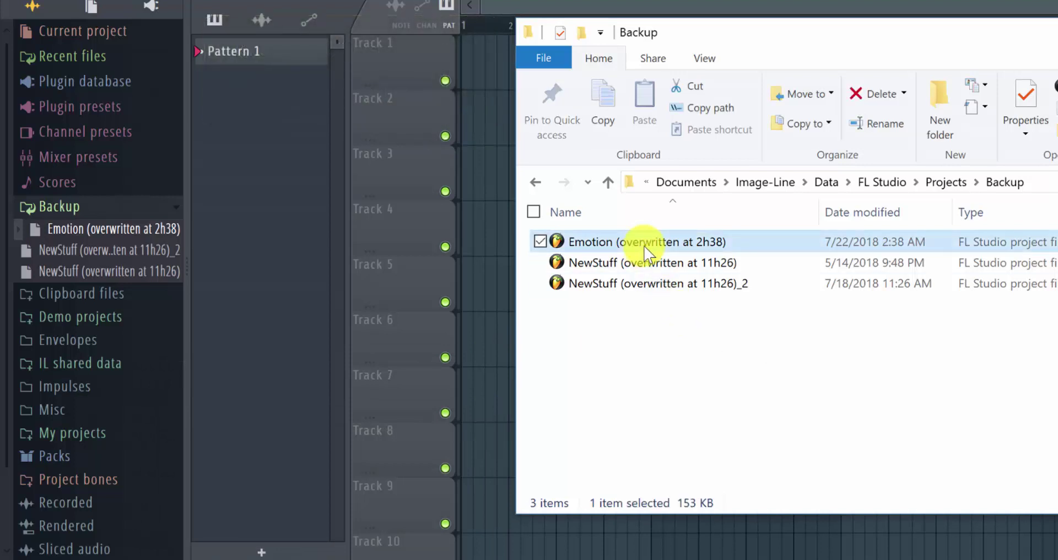
key(ctrl+c)
click(656, 341)
key(ctrl+v)
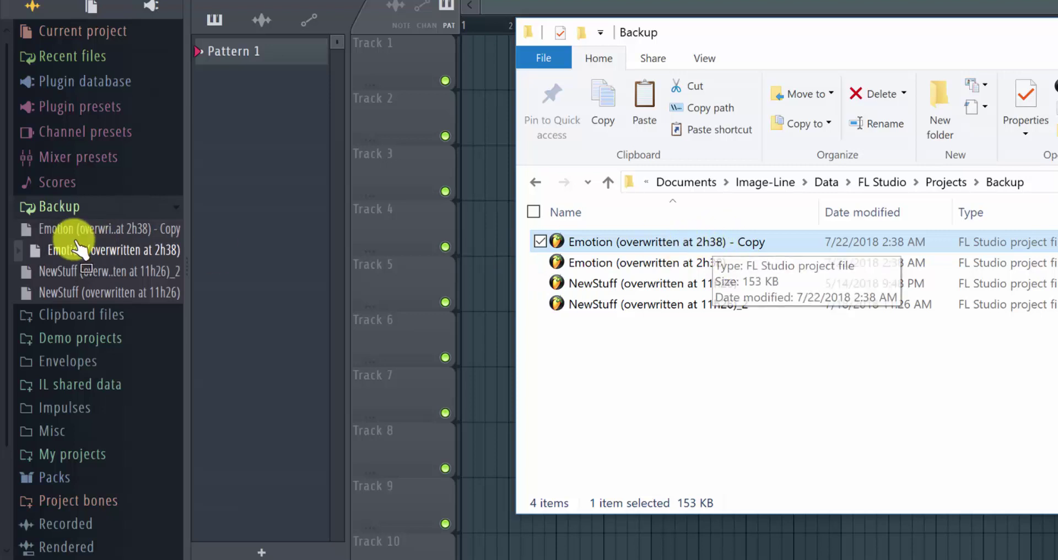
drag(142, 225, 150, 236)
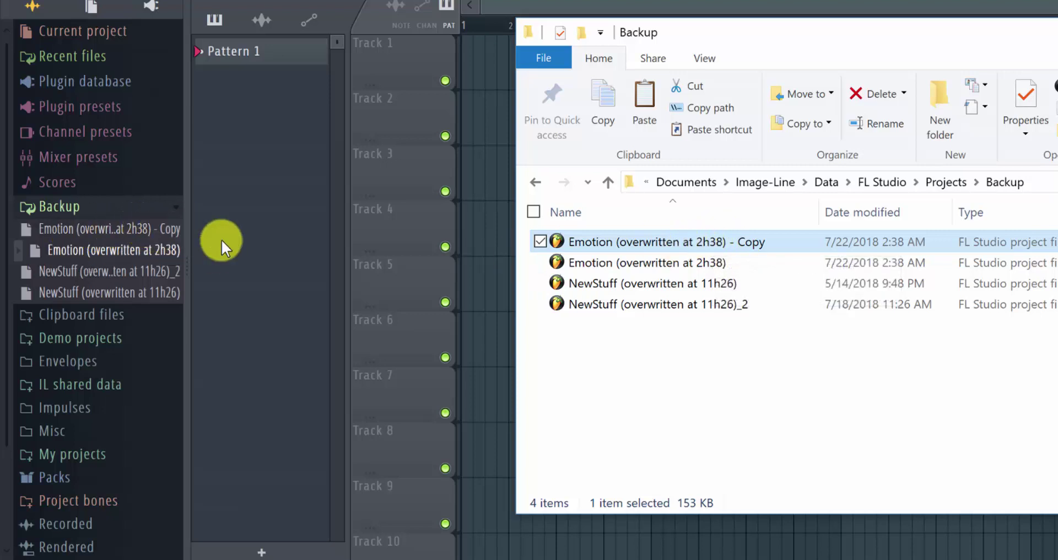
- Delete both Emotion copies so only the three original backups remain
click(733, 414)
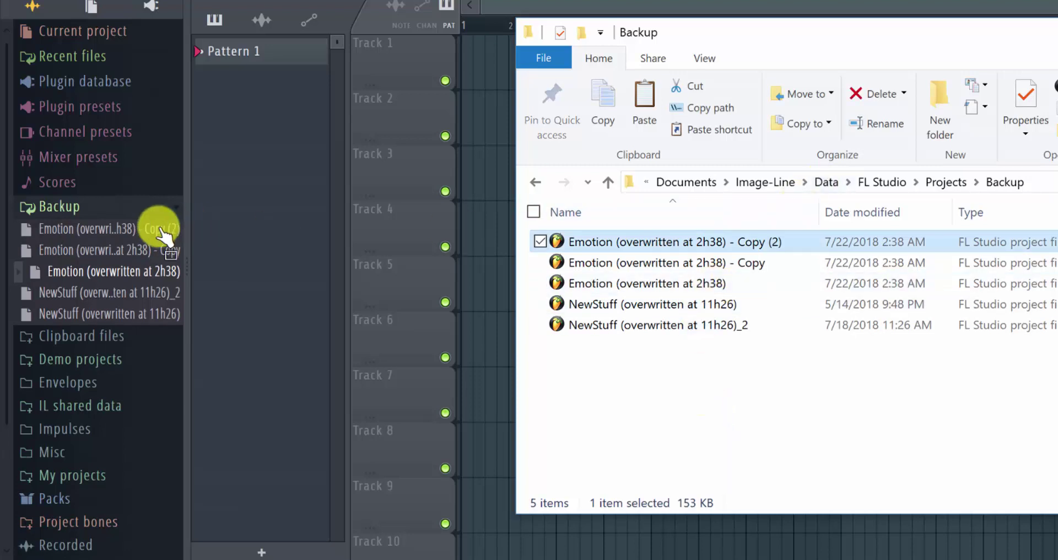
drag(157, 231, 661, 189)
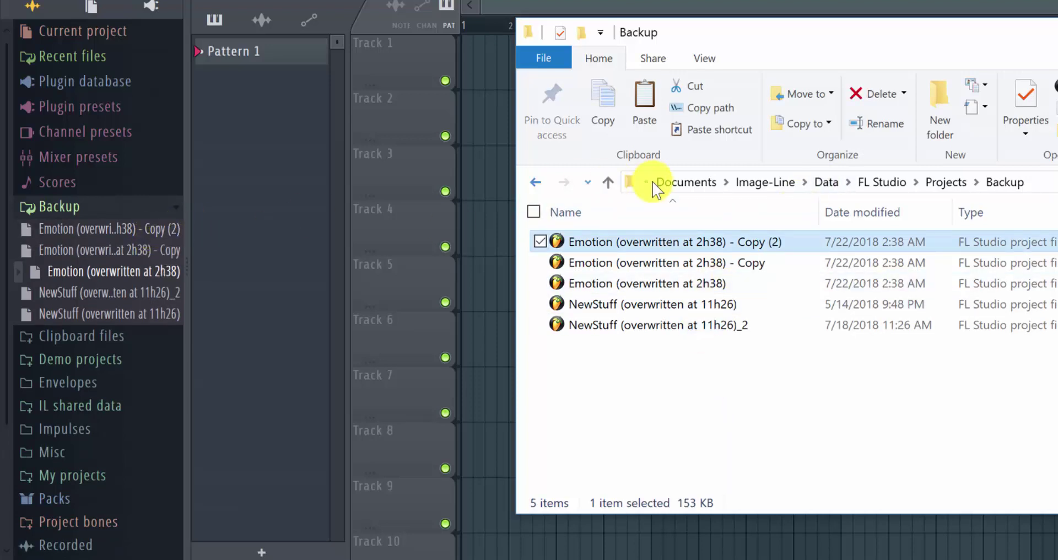
click(702, 244)
click(718, 260)
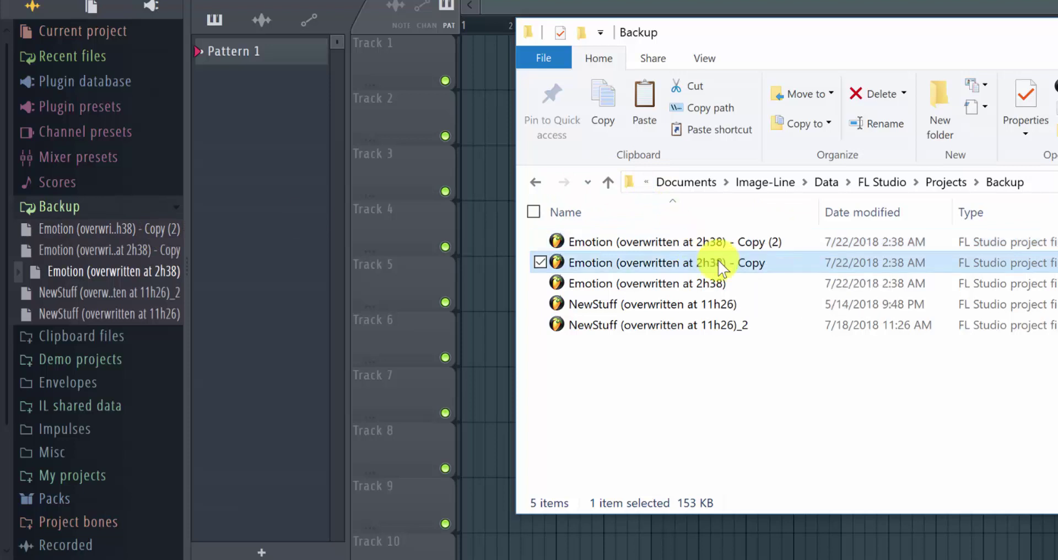
key(Delete)
click(745, 240)
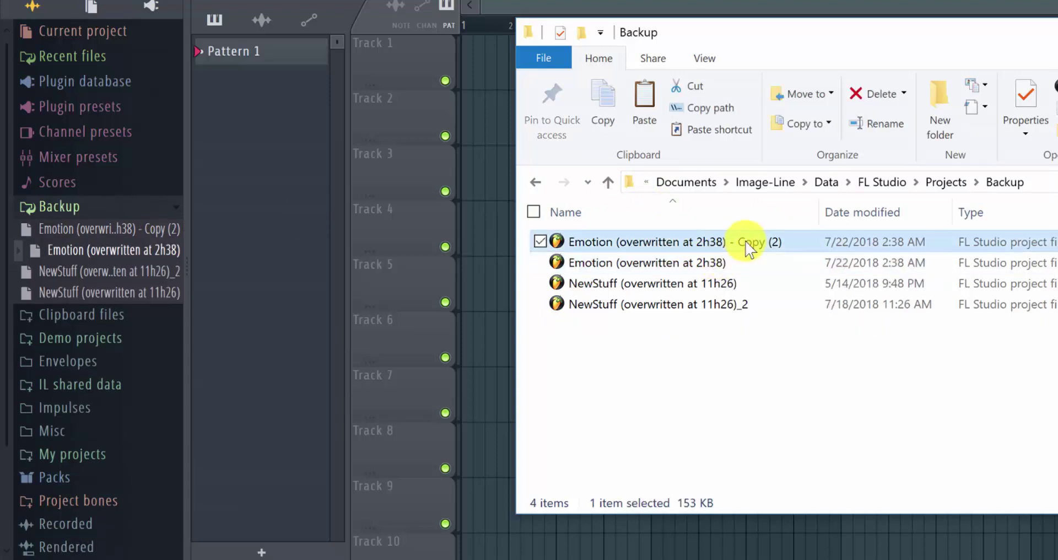
key(Delete)
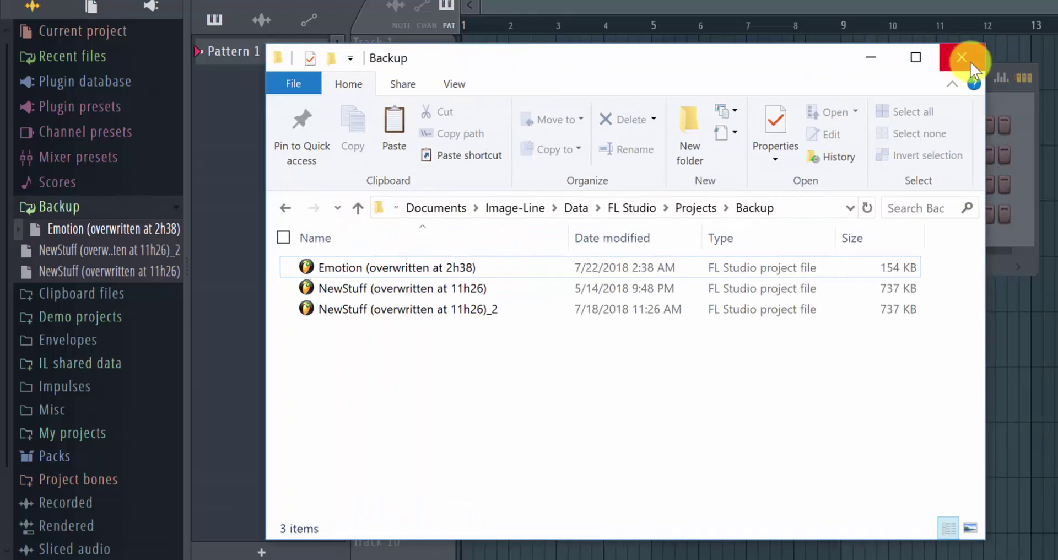
- Close the File Explorer window, leaving FL Studio with its three-file Backup folder
click(968, 53)
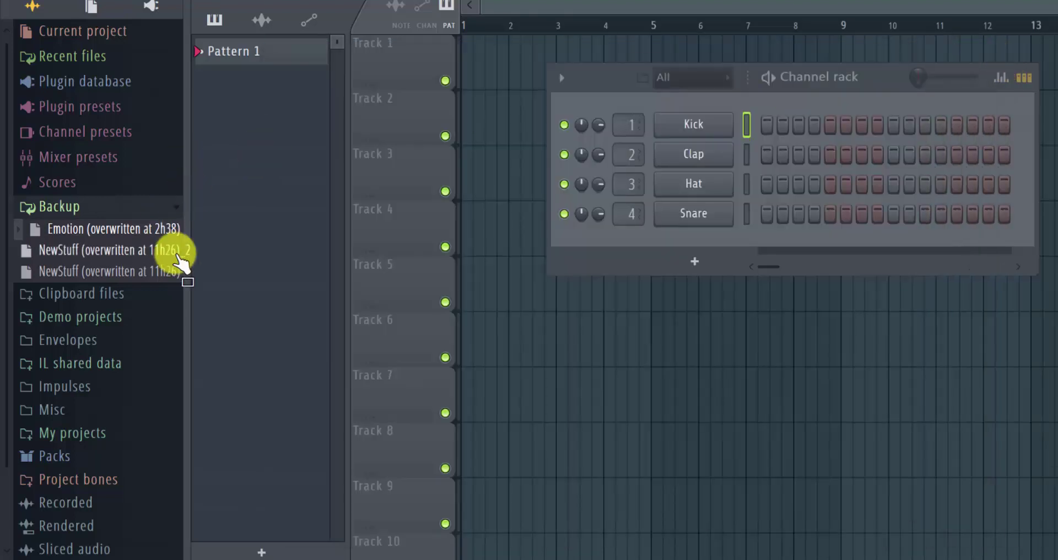